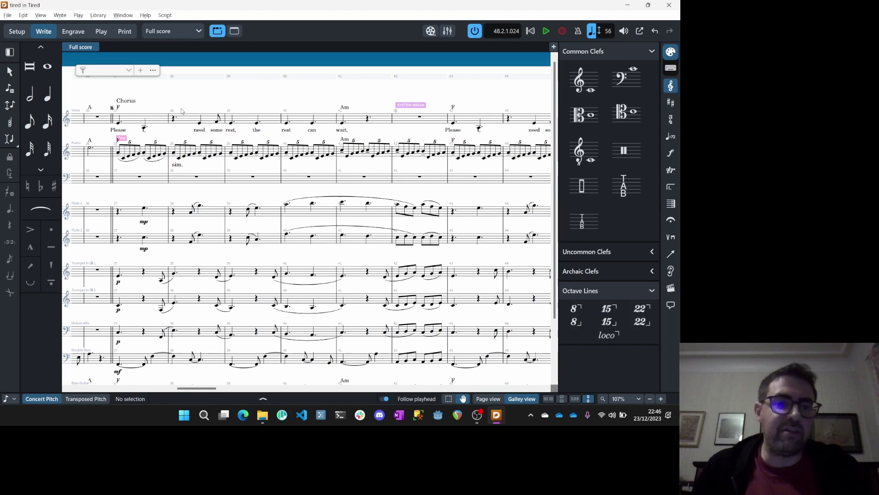
pyautogui.hscroll(1, 181, 111)
pyautogui.hscroll(1, 182, 111)
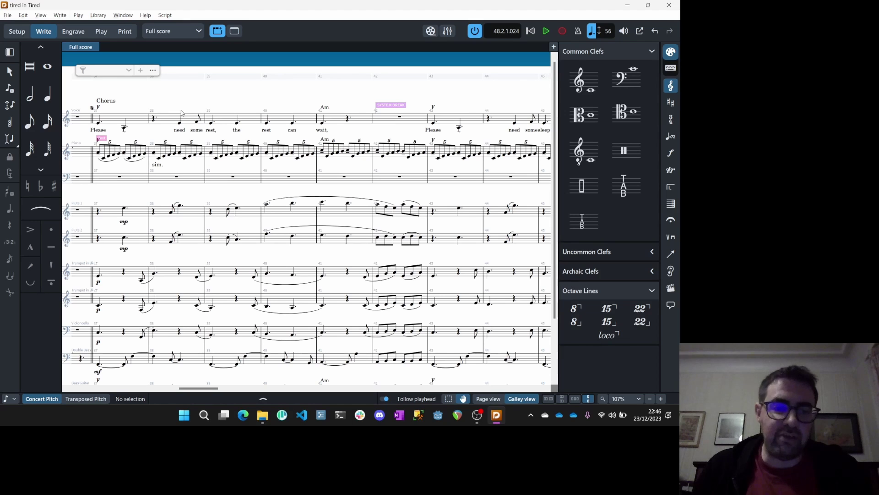
# Run the reaper707_x64-install setup as far as its optional components, examine the ReaRoute ASIO driver option, and quit without installing.
pyautogui.click(263, 416)
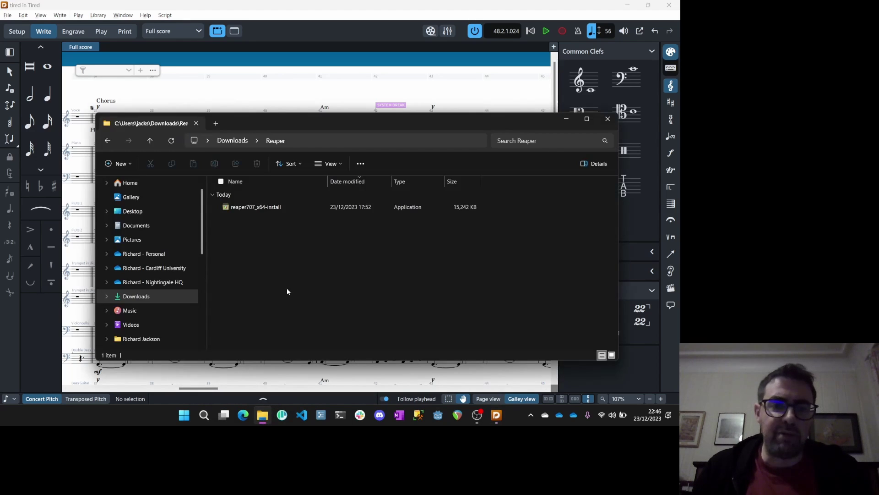
pyautogui.doubleClick(273, 208)
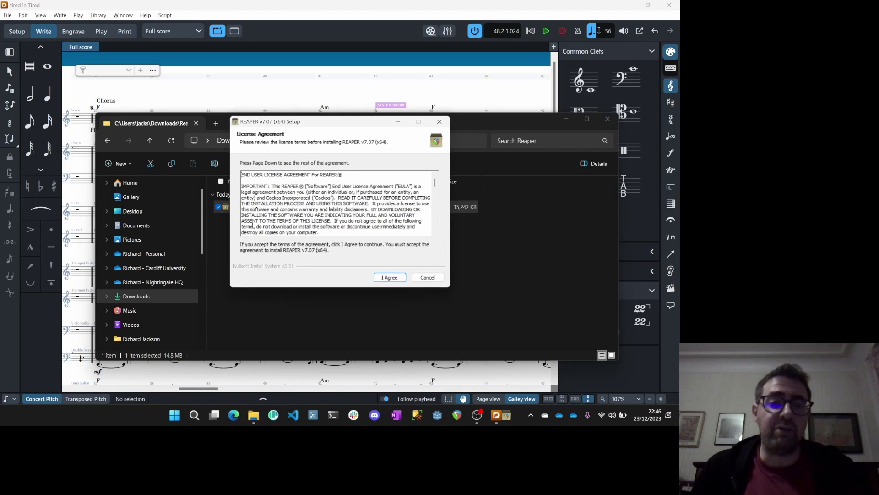
pyautogui.click(390, 277)
pyautogui.click(390, 277)
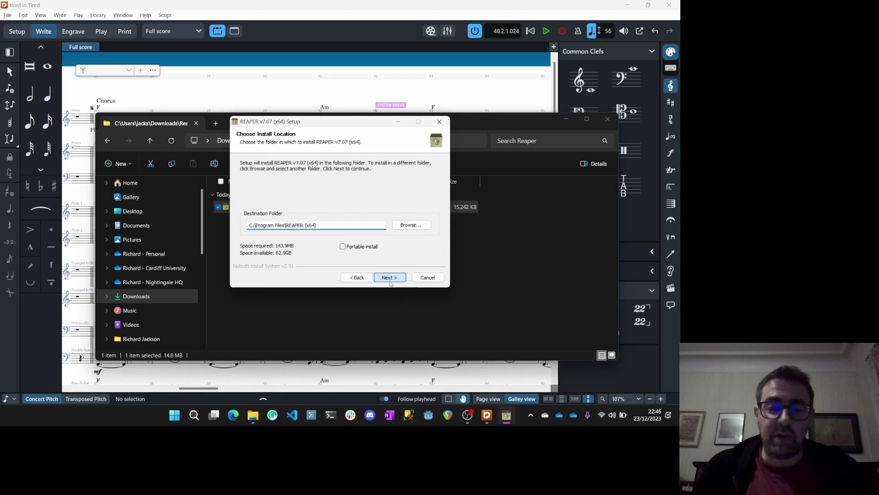
pyautogui.click(295, 271)
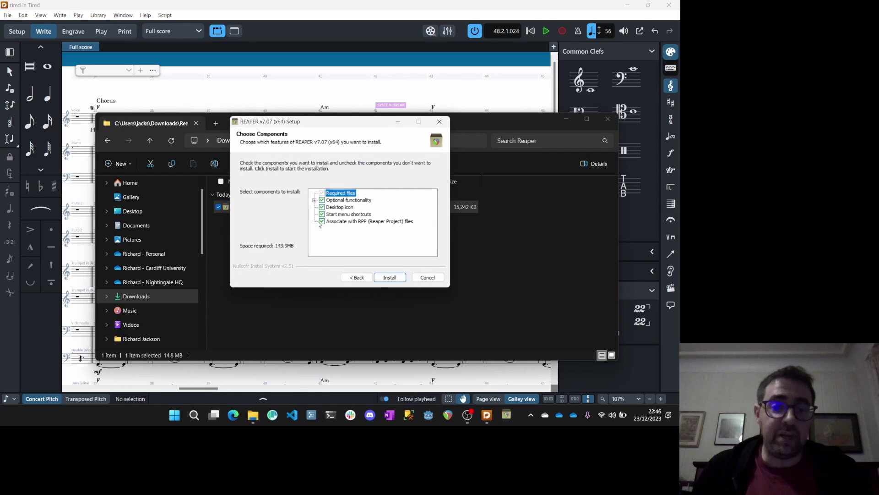
pyautogui.click(315, 201)
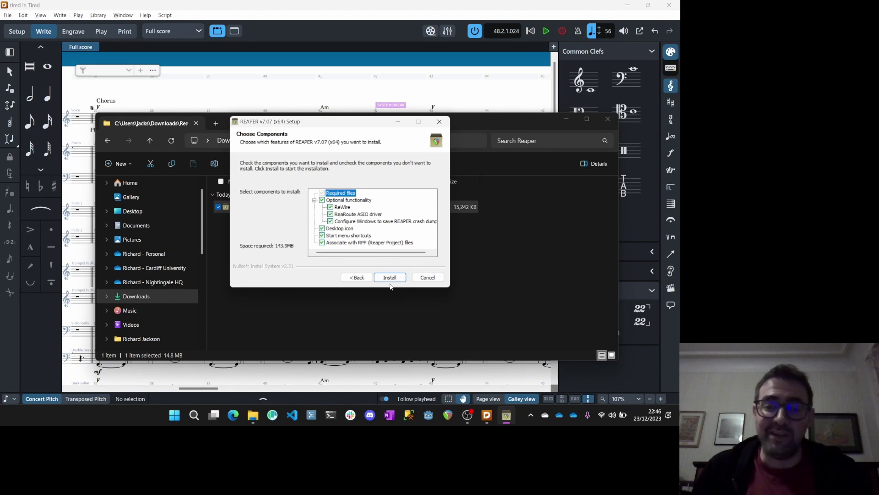
pyautogui.click(427, 277)
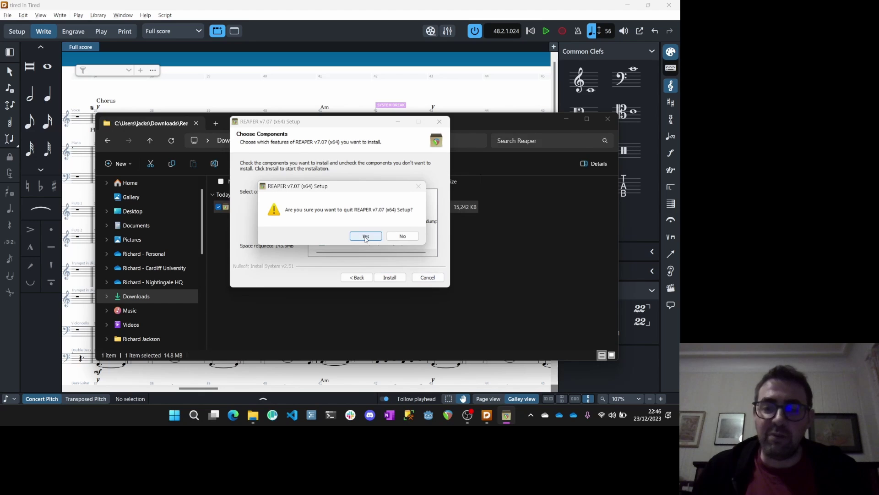
pyautogui.click(366, 236)
pyautogui.click(607, 118)
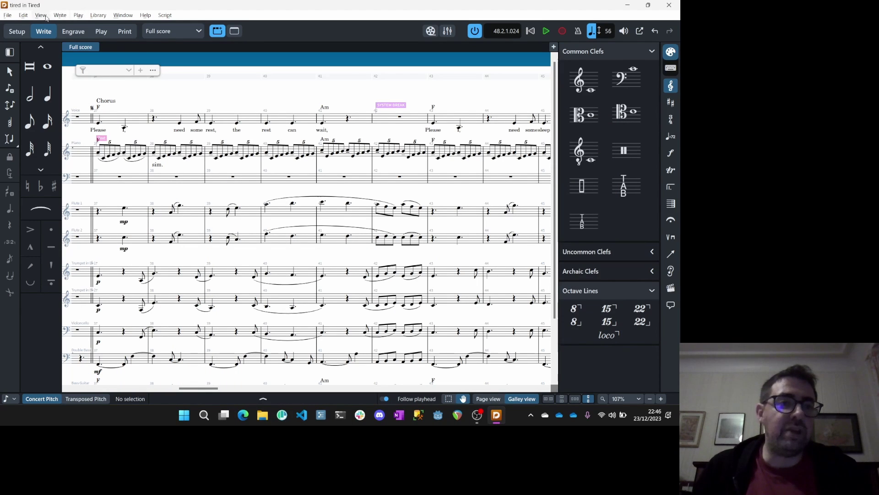
# Check the ASIO driver and stereo output choices in Device Setup for ReaRoute ASIO (x64) and REAPER channels 1 and 2.
pyautogui.click(24, 15)
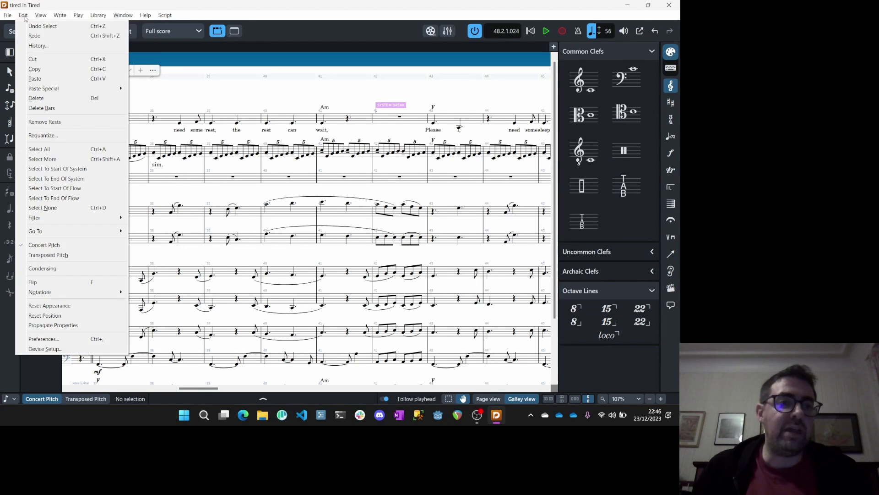
pyautogui.click(64, 349)
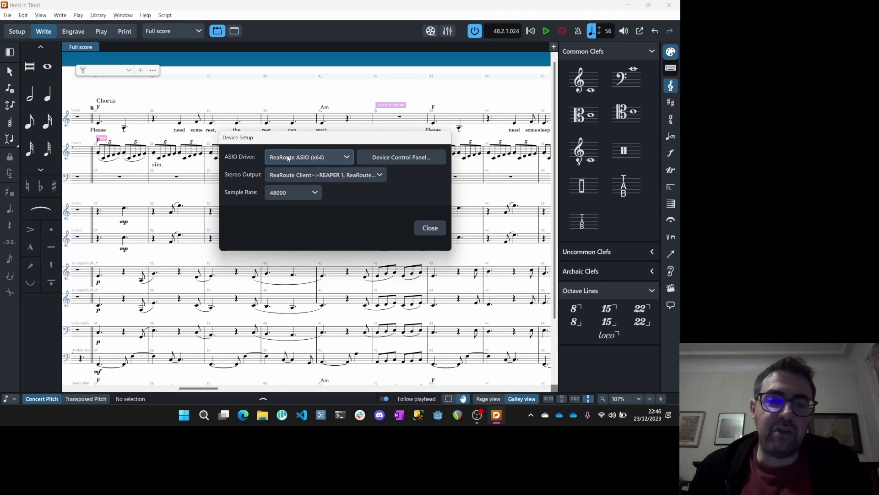
pyautogui.click(296, 157)
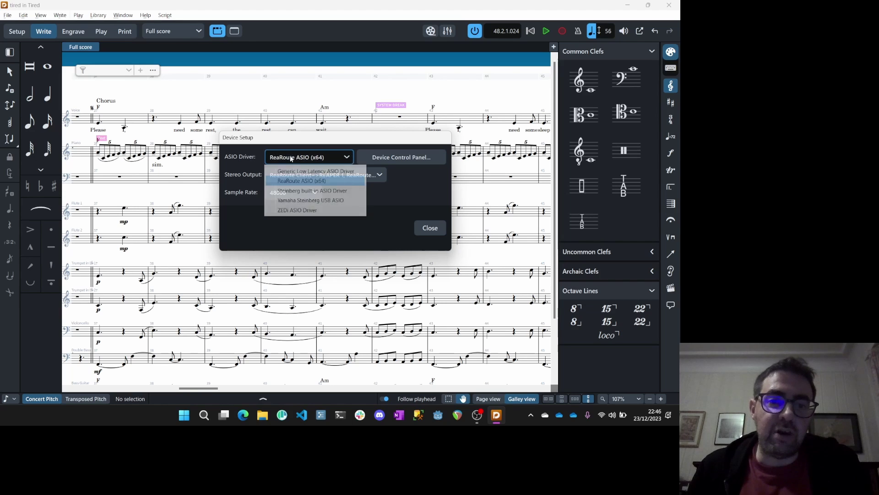
pyautogui.click(293, 157)
pyautogui.click(325, 176)
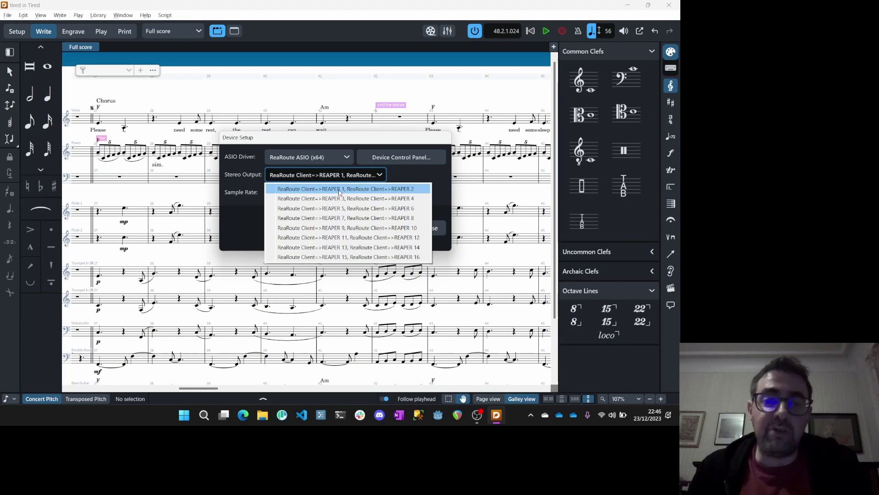
pyautogui.click(402, 181)
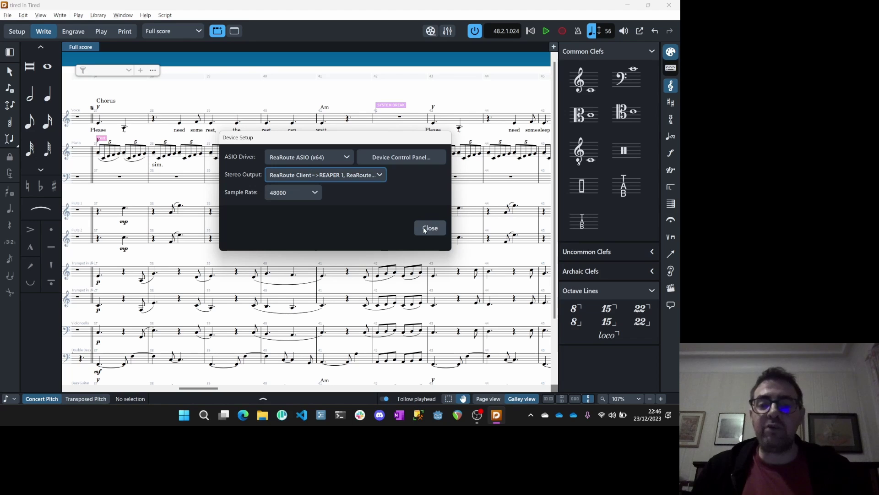
pyautogui.click(430, 228)
# Play the score briefly from the first voice note of the Chorus in bar 37, and stop playback.
pyautogui.click(99, 125)
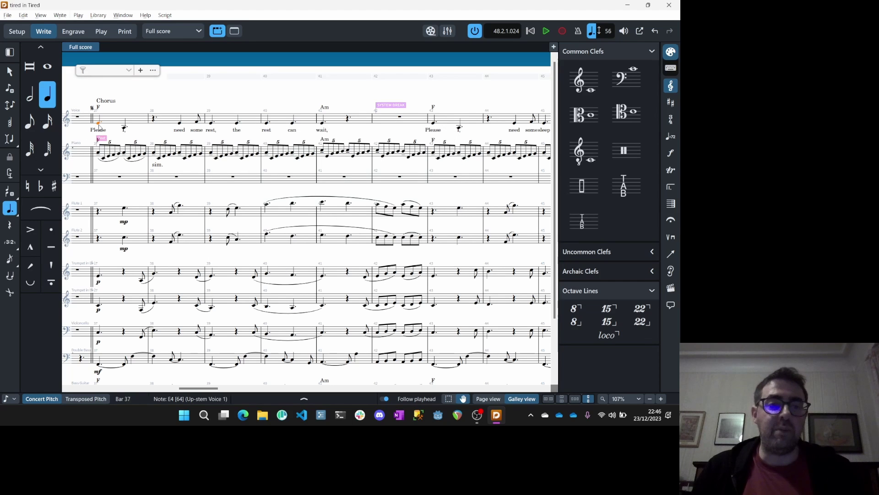
pyautogui.press('p')
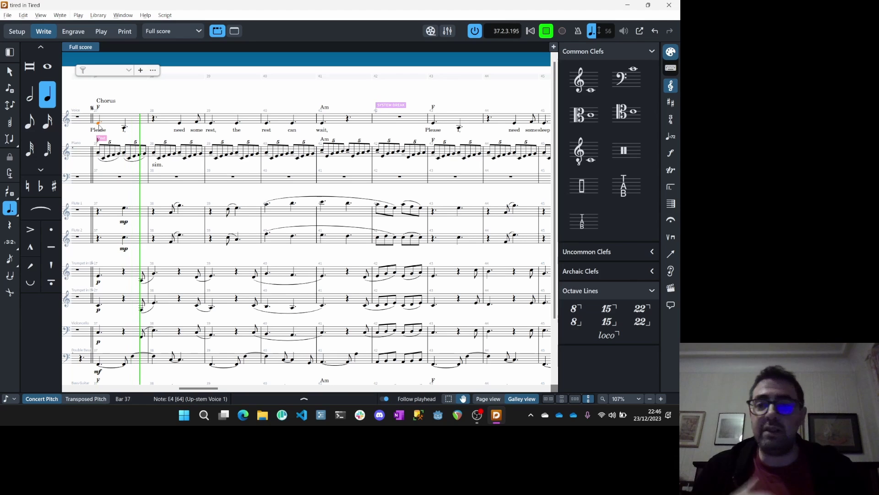
pyautogui.press('space')
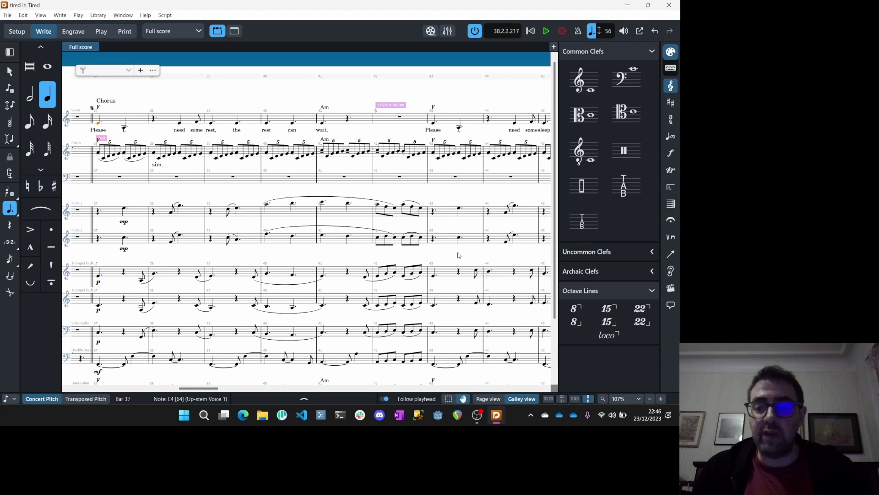
# Launch REAPER and add a new track to the empty project.
pyautogui.press('super')
pyautogui.write('reaper')
pyautogui.press('Return')
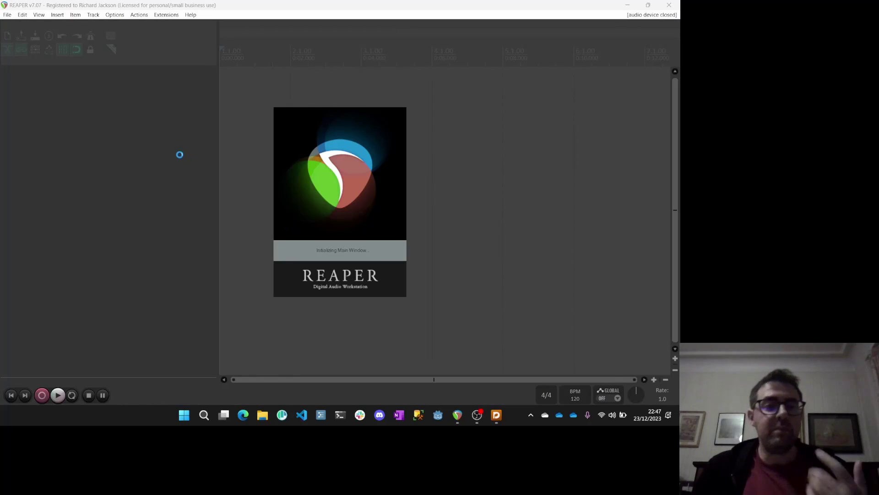
pyautogui.doubleClick(80, 89)
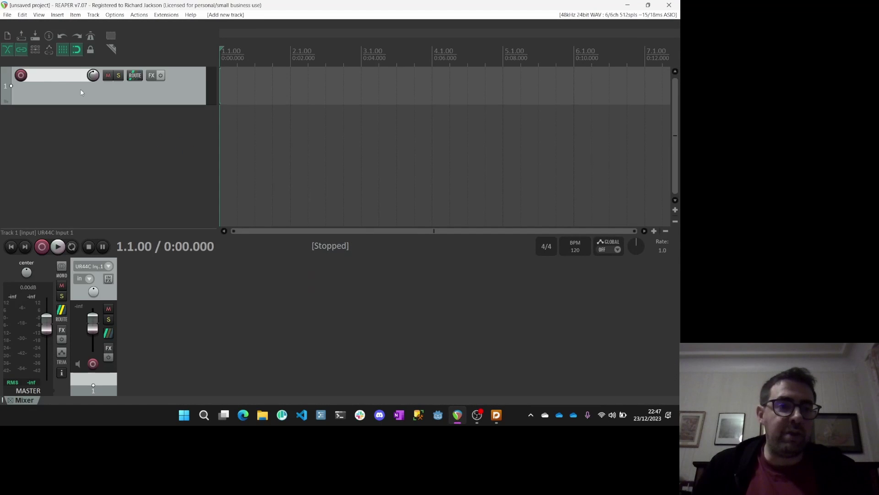
# Set the new track's stereo input to ReaRoute 1 / ReaRoute 2 and arm it for recording.
pyautogui.rightClick(23, 75)
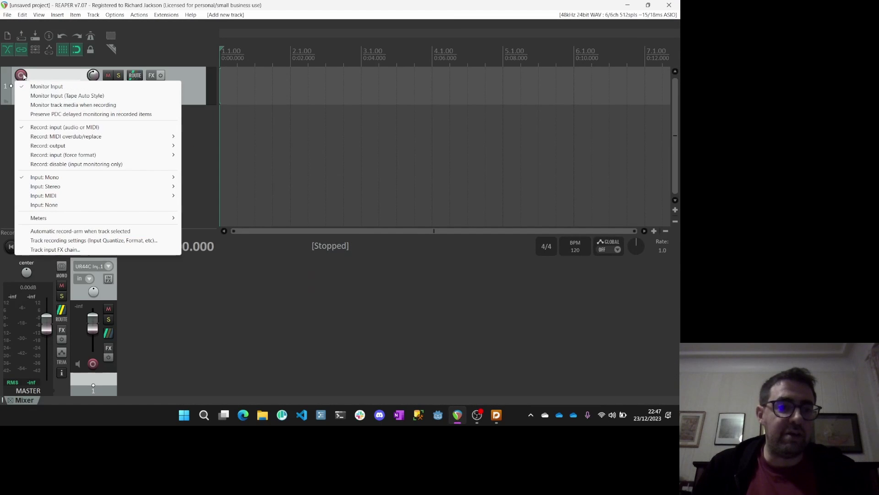
pyautogui.moveTo(132, 186)
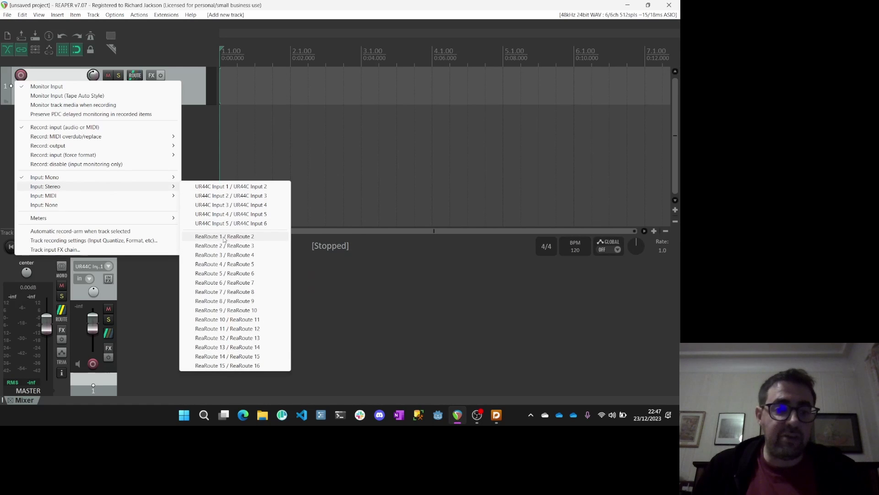
pyautogui.click(229, 236)
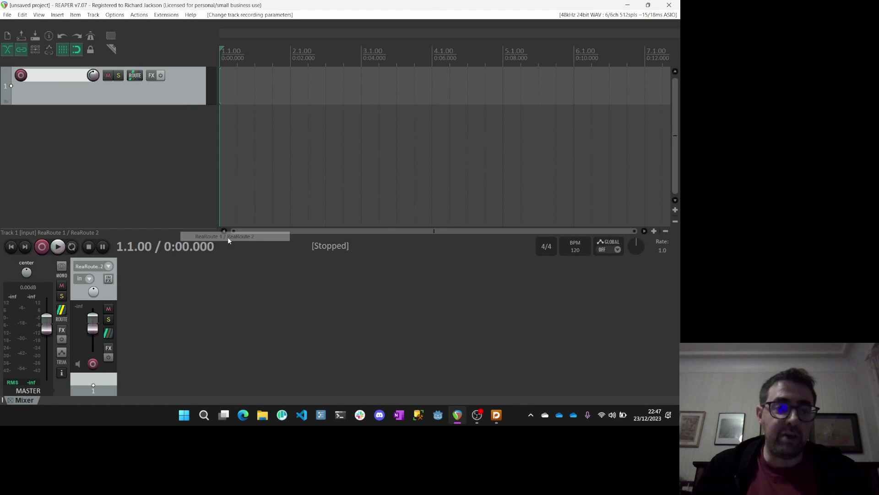
pyautogui.click(21, 75)
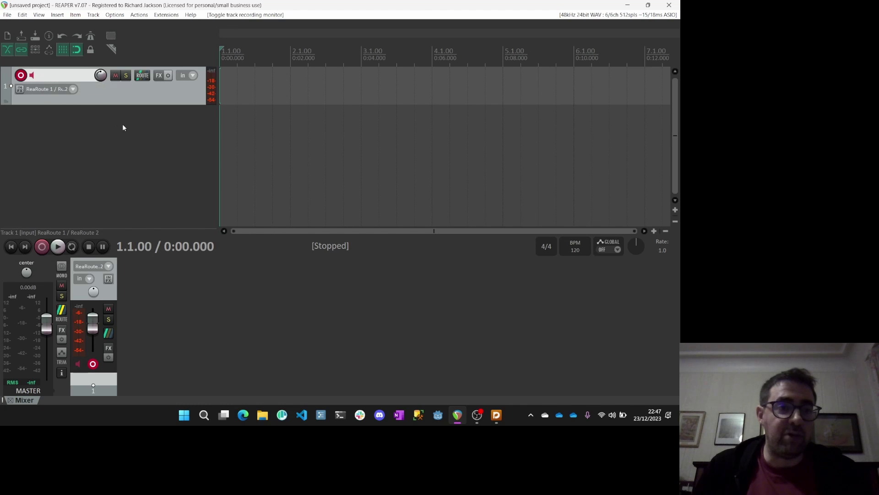
# Switch to Dorico and play the score from bar 37, check the armed track's input meter in REAPER, and stop playback in Dorico.
pyautogui.hotkey('alt', 'Tab')
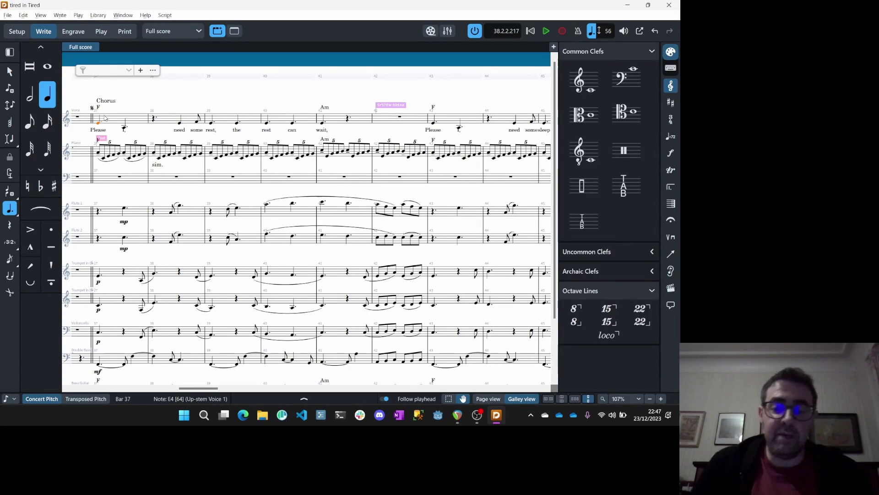
pyautogui.press('space')
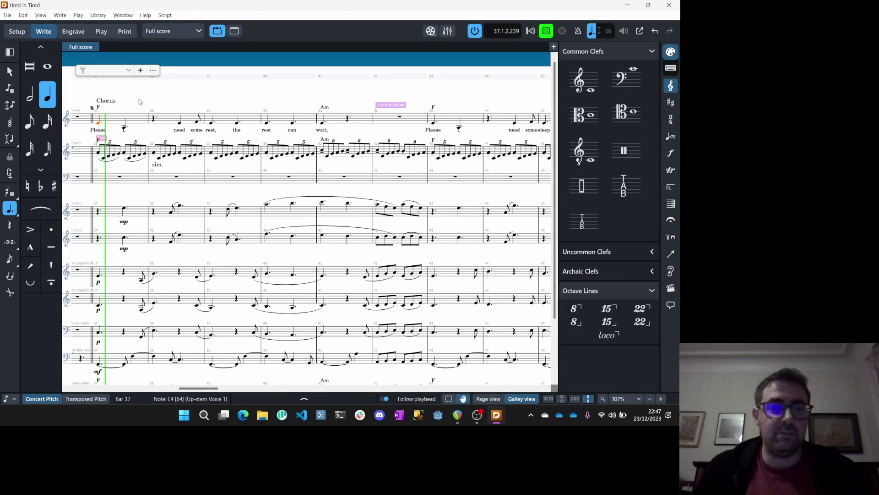
pyautogui.hotkey('alt', 'Tab')
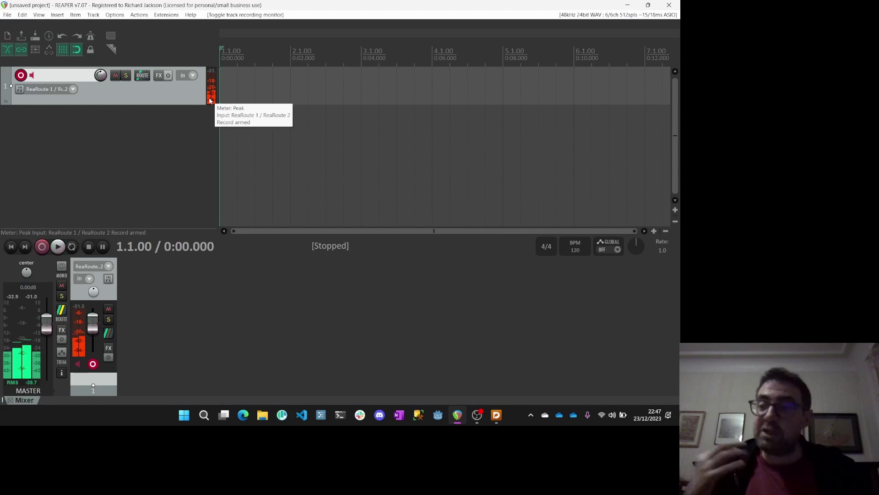
pyautogui.hotkey('alt', 'Tab')
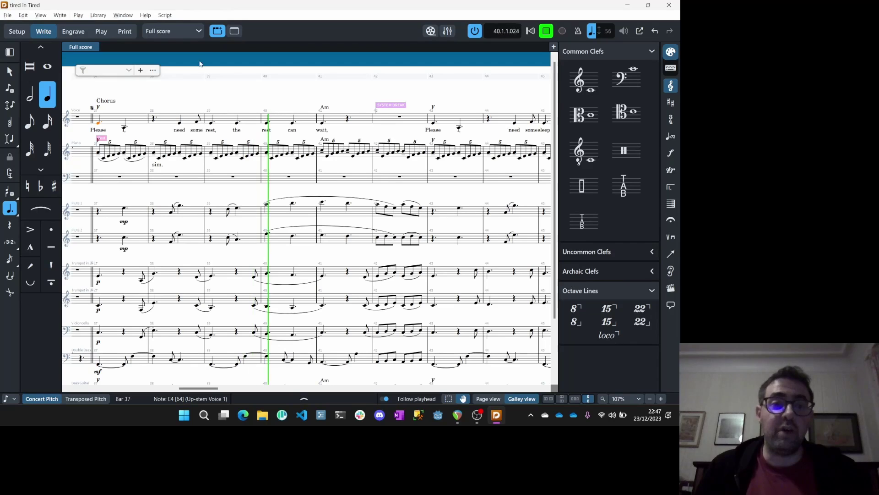
pyautogui.click(551, 32)
# Switch to REAPER, enlarge the mixer, and add ReaRoute 3 / ReaRoute 4 as a hardware output of the master track.
pyautogui.hotkey('alt', 'Tab')
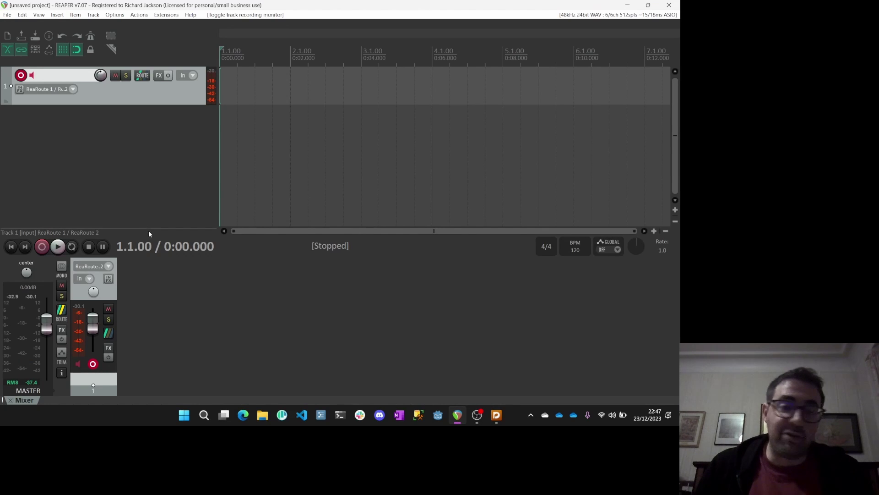
pyautogui.moveTo(258, 256); pyautogui.dragTo(274, 183)
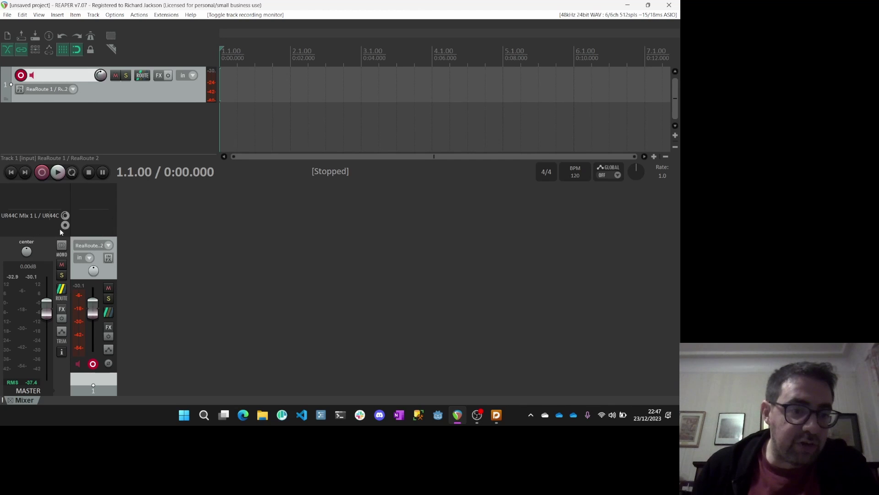
pyautogui.click(48, 226)
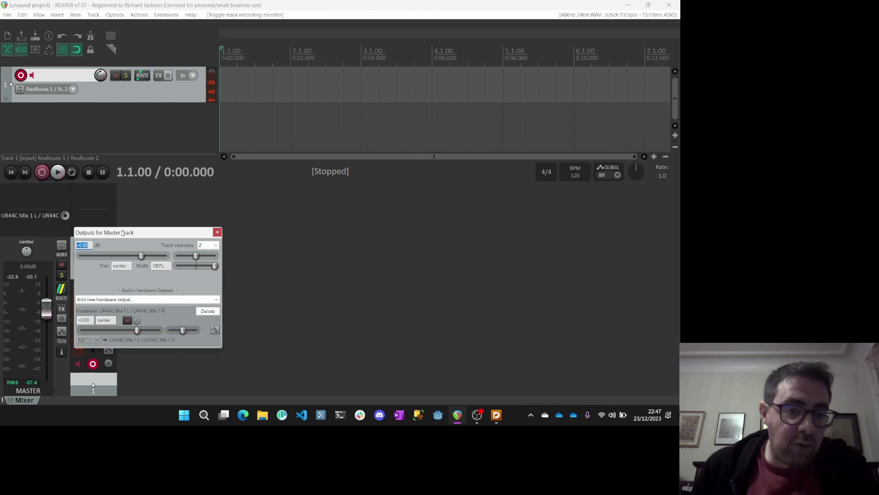
pyautogui.moveTo(128, 229); pyautogui.dragTo(203, 192)
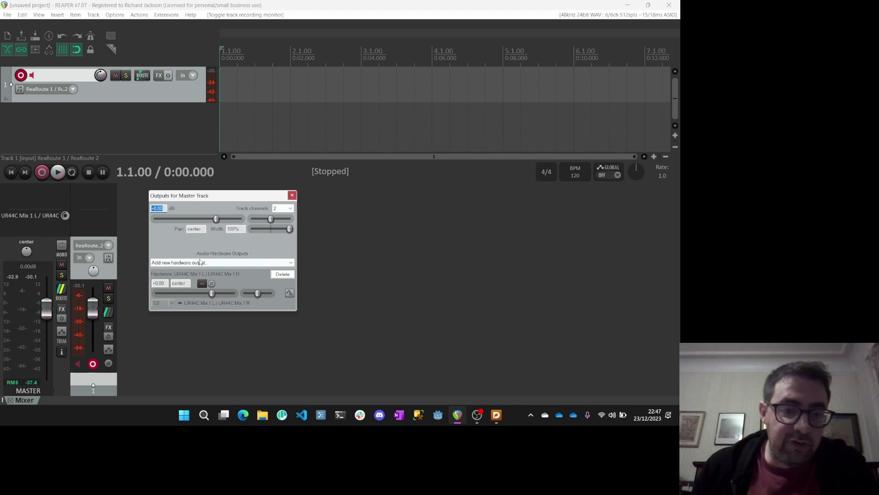
pyautogui.click(228, 262)
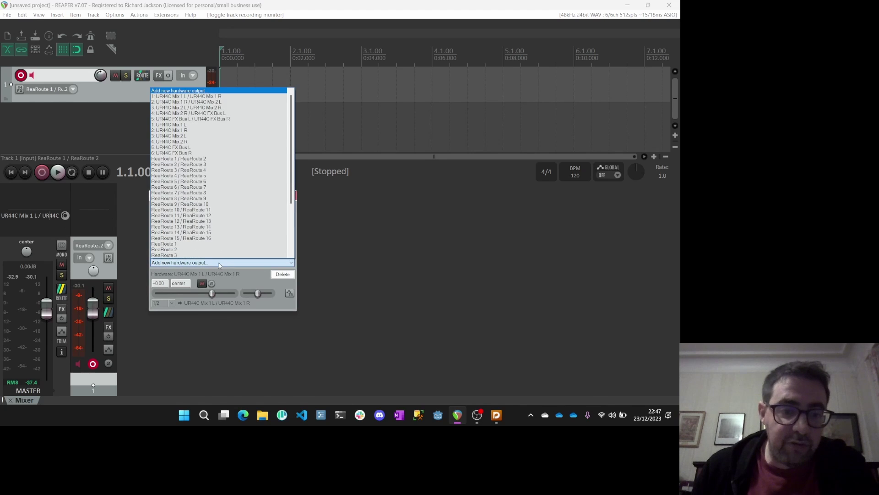
pyautogui.click(184, 170)
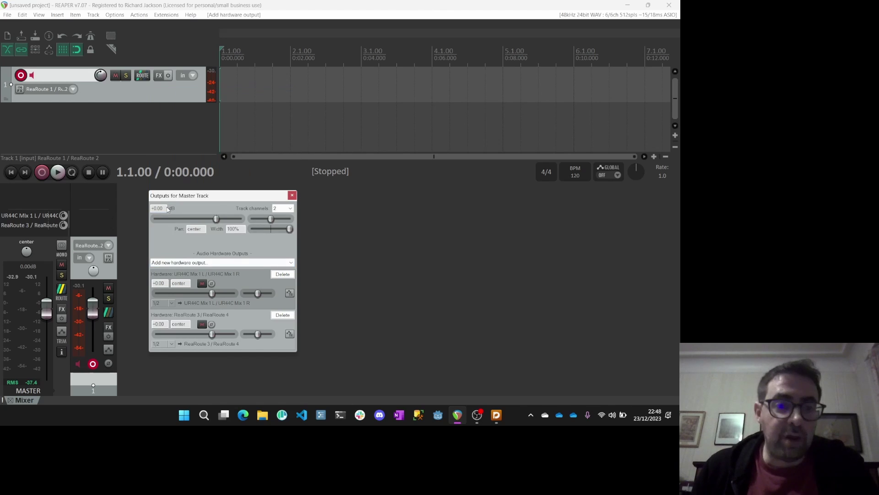
pyautogui.click(292, 195)
# Switch to OBS and review the device, format and channel assignments of the ASIO Input source, leaving them unchanged.
pyautogui.hotkey('alt', 'Tab')
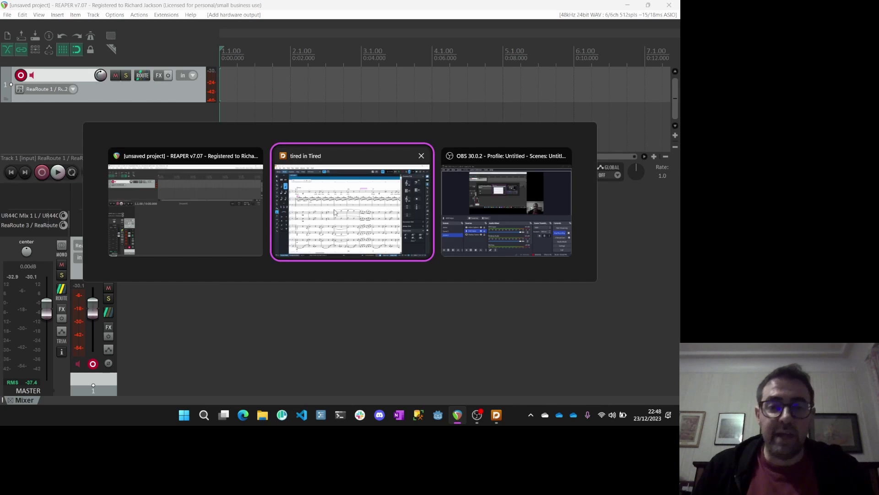
pyautogui.hotkey('alt', 'Tab')
pyautogui.keyDown('ctrl'); pyautogui.click(275, 289); pyautogui.keyUp('ctrl')
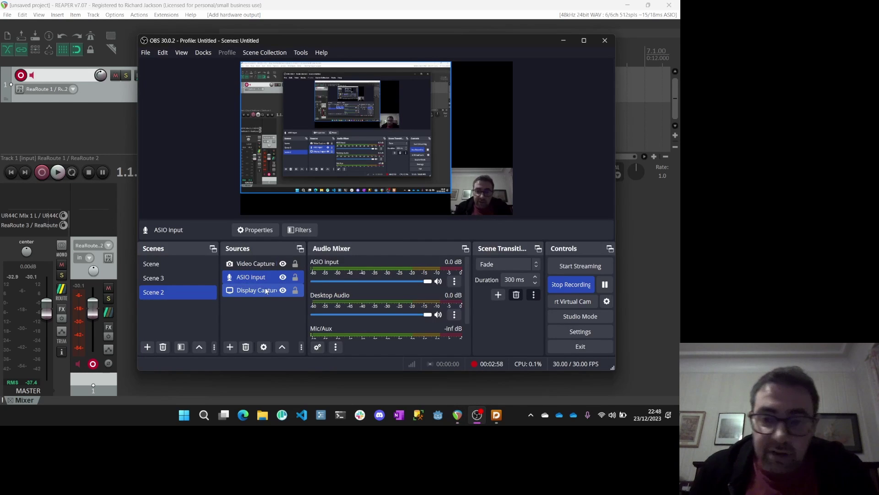
pyautogui.keyDown('ctrl'); pyautogui.click(272, 289); pyautogui.keyUp('ctrl')
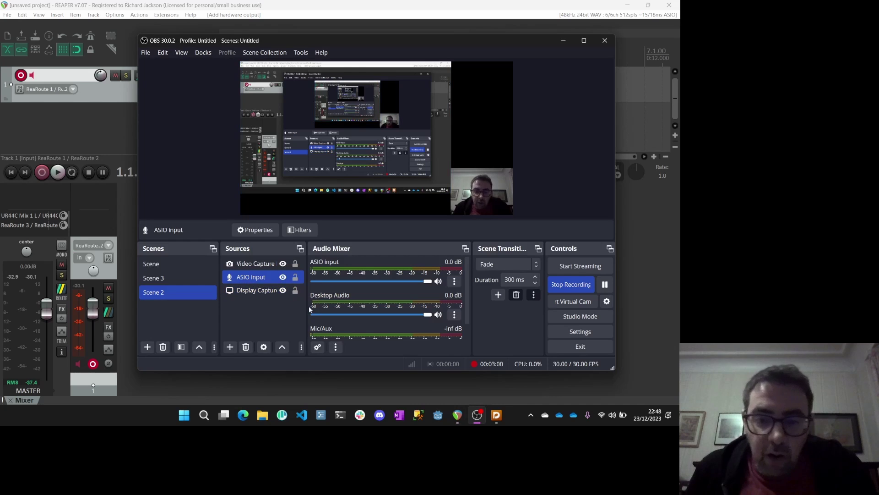
pyautogui.doubleClick(247, 278)
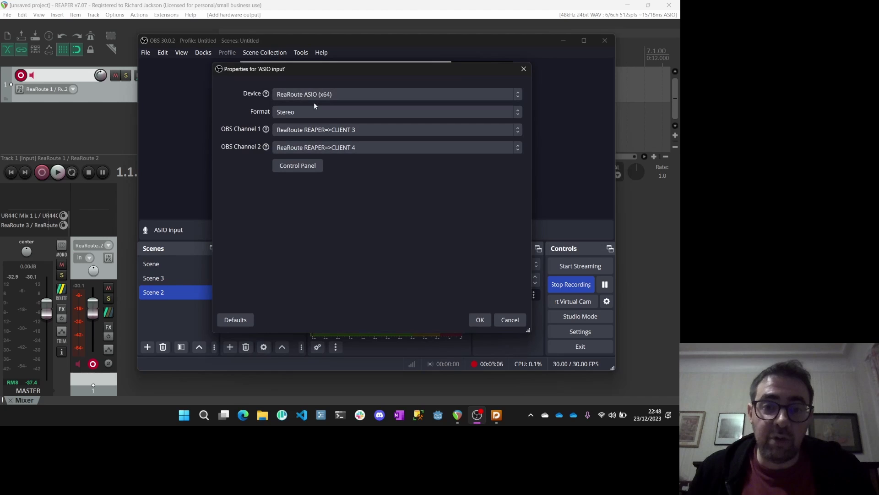
pyautogui.click(509, 320)
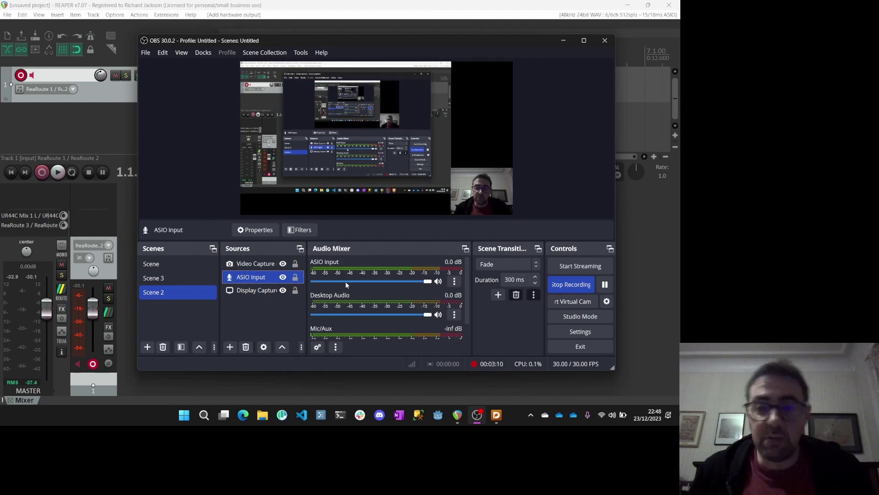
# Switch to Dorico and play the score from bar 37, check the track and master meters in REAPER, and return to OBS.
pyautogui.hotkey('alt', 'Tab')
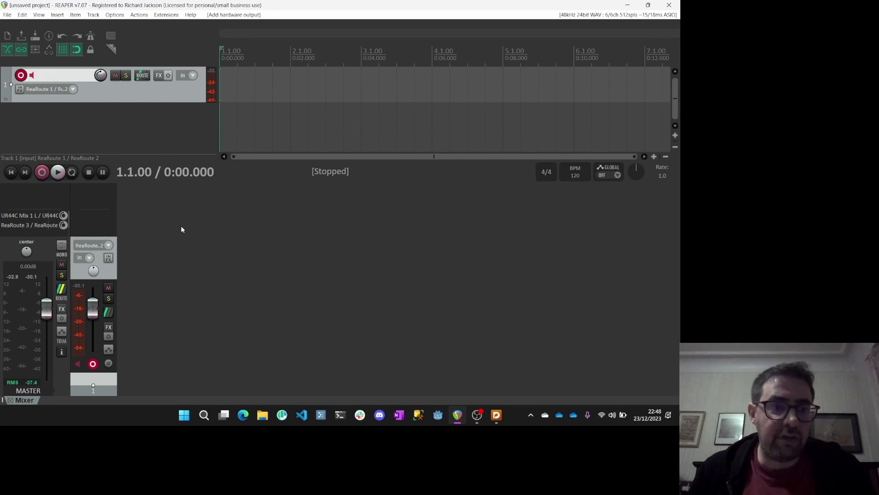
pyautogui.hotkey('alt', 'Tab')
pyautogui.press('Tab')
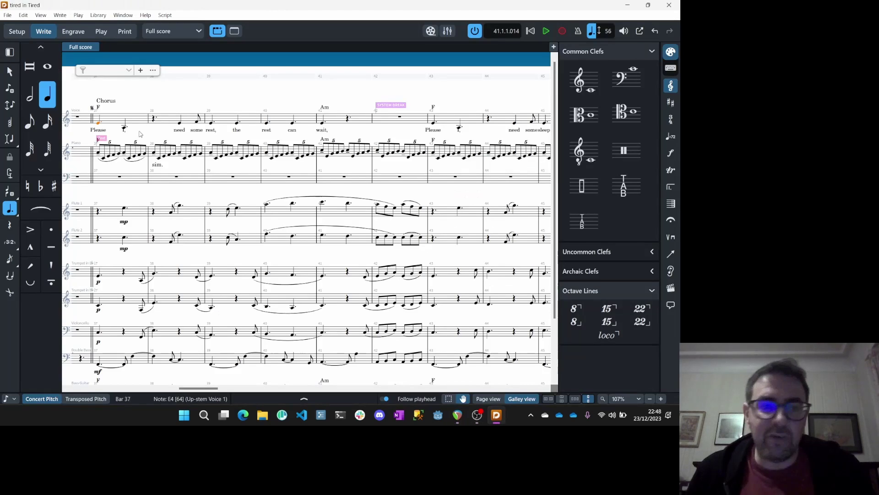
pyautogui.press('space')
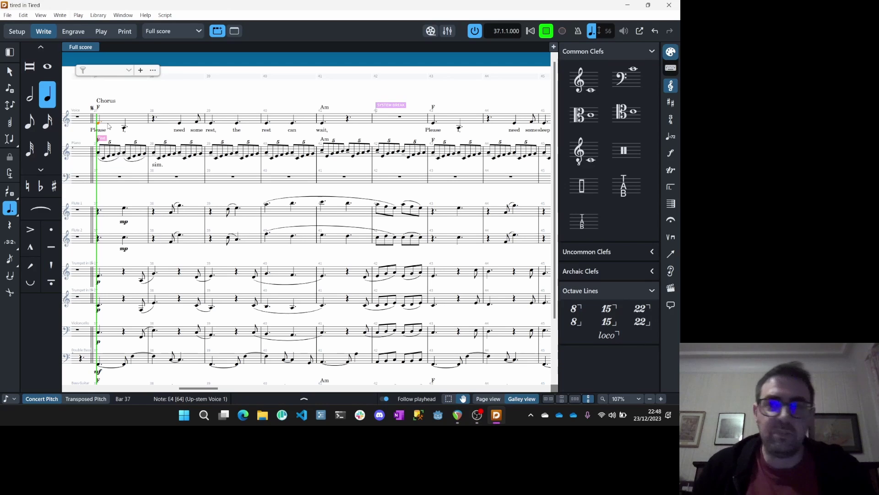
pyautogui.hotkey('alt', 'Tab')
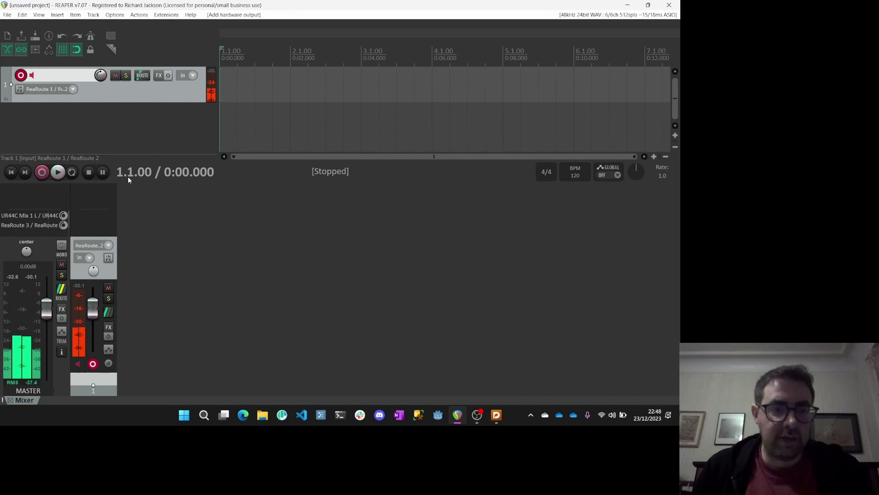
pyautogui.hotkey('alt', 'Tab')
pyautogui.press('Tab')
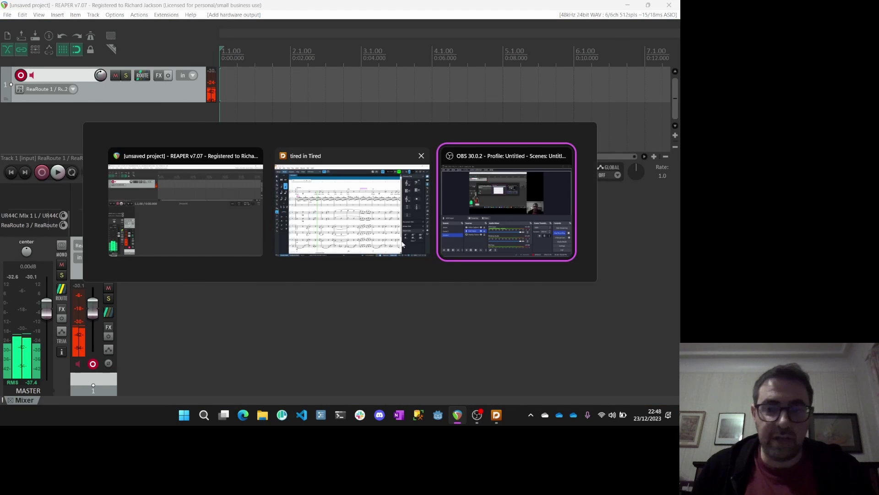